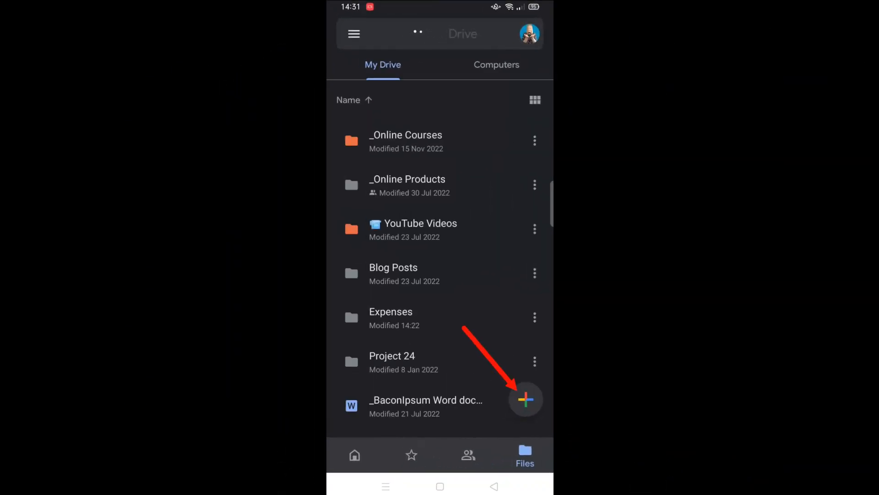
# - Scan the Brownes Animal Feeds receipt with the camera as a new document in Drive
pyautogui.click(526, 400)
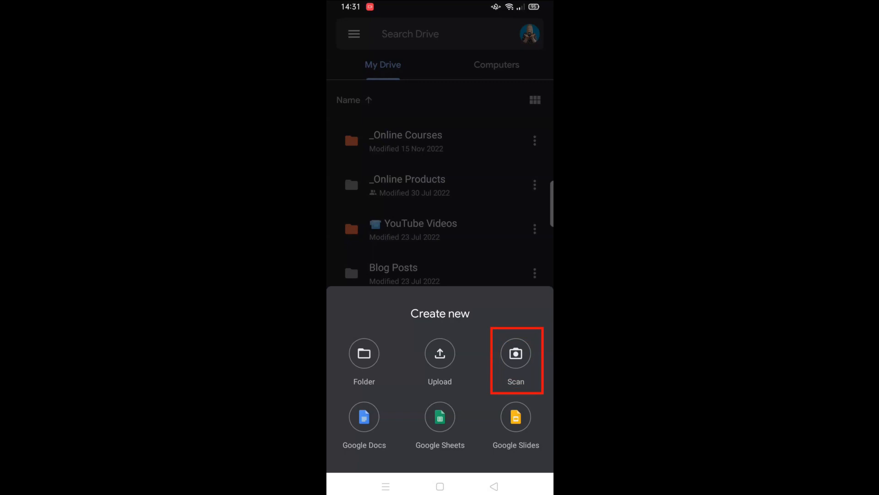
pyautogui.click(515, 353)
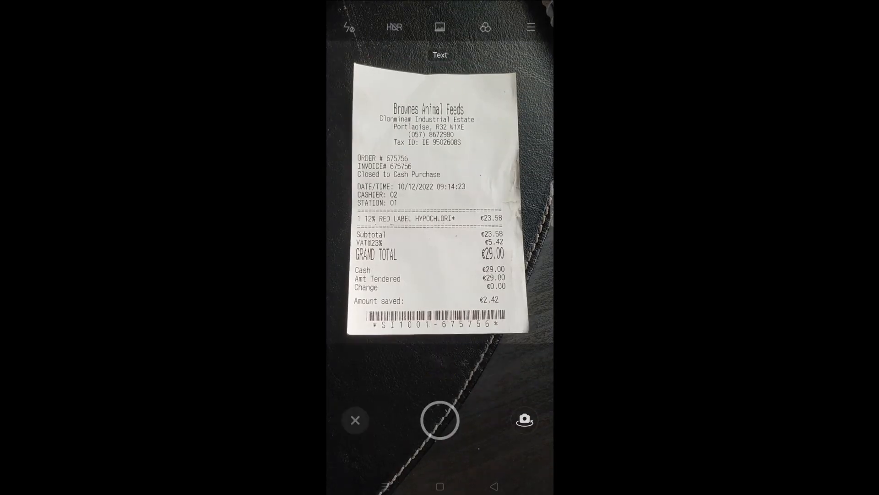
pyautogui.click(439, 420)
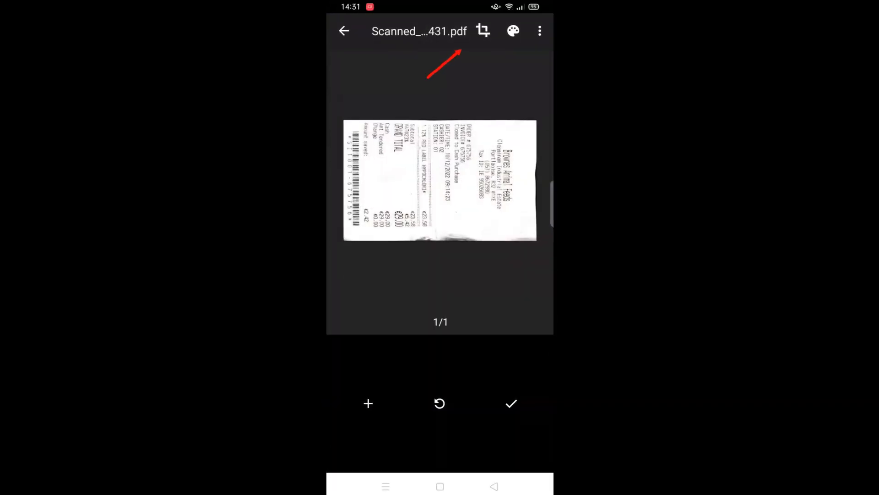
# - Look at the crop and colour options for the scanned receipt without changing the scan
pyautogui.click(483, 31)
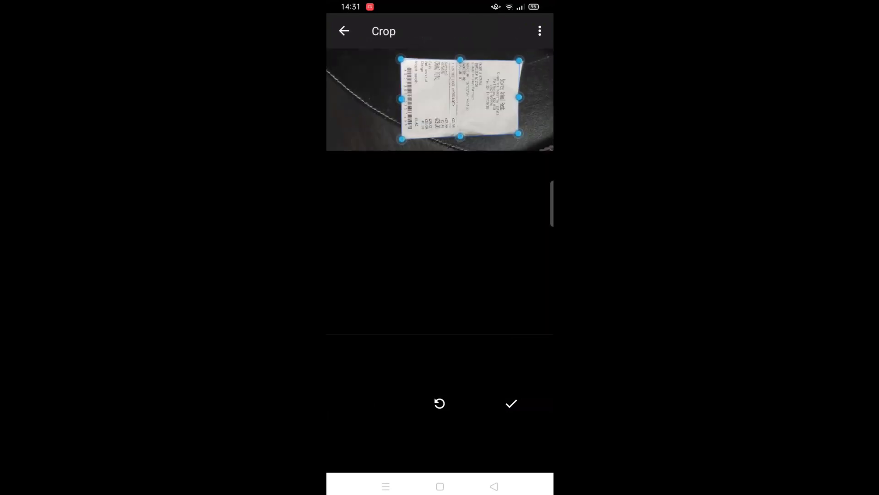
pyautogui.click(344, 31)
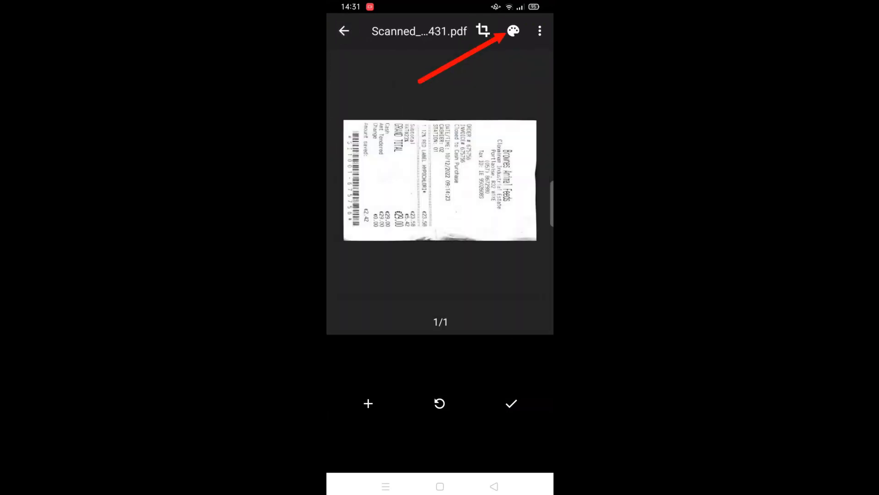
pyautogui.click(512, 31)
pyautogui.click(472, 61)
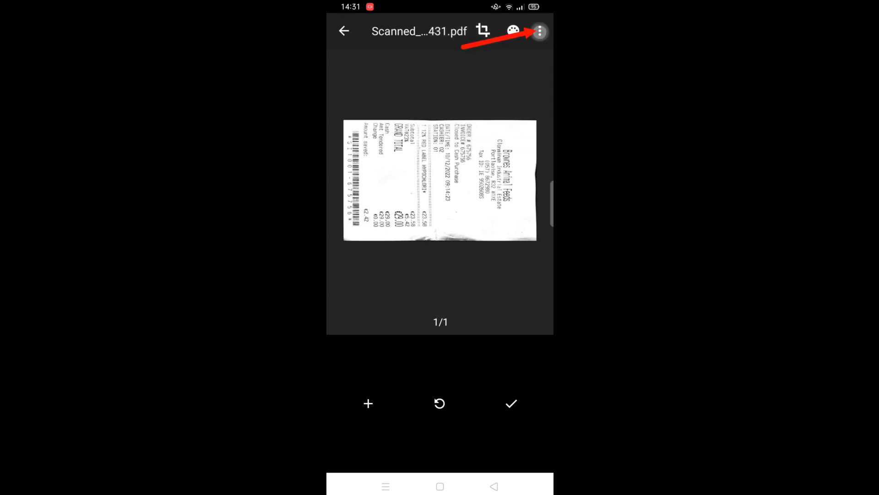
# - Rotate the scanned receipt until its text is upright and accept the scan
pyautogui.click(540, 31)
pyautogui.click(539, 32)
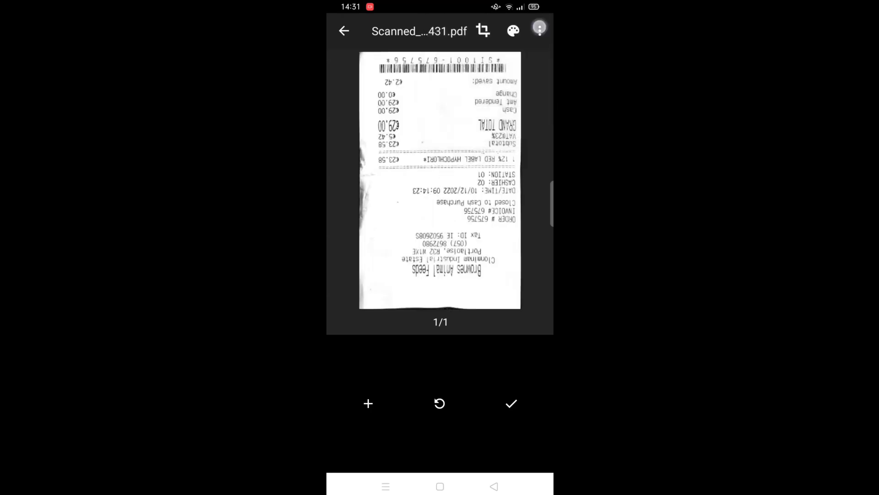
pyautogui.click(491, 93)
pyautogui.click(539, 31)
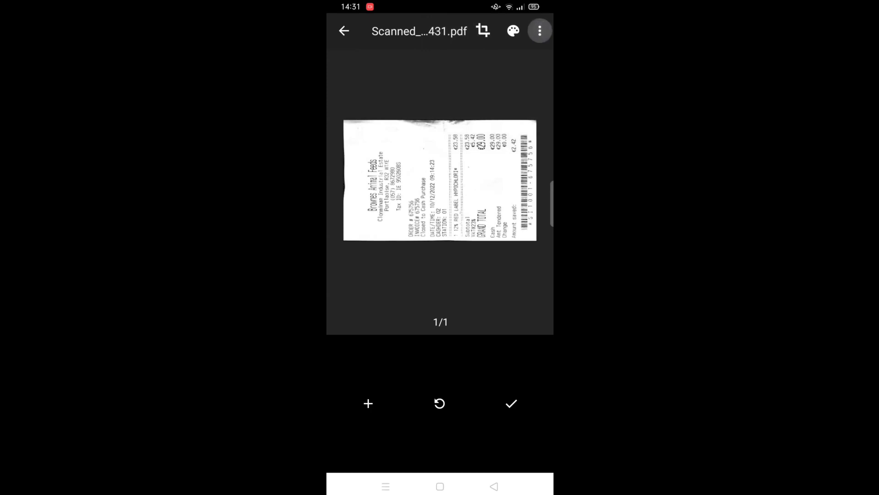
pyautogui.click(485, 92)
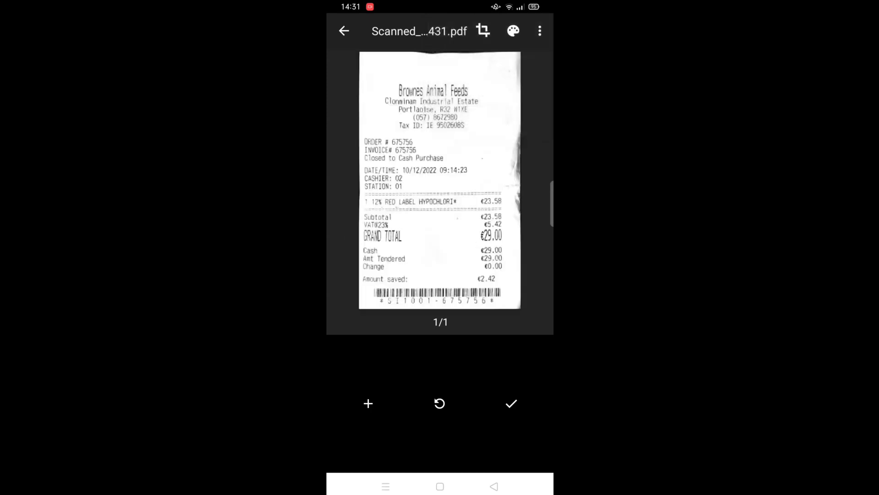
pyautogui.click(511, 403)
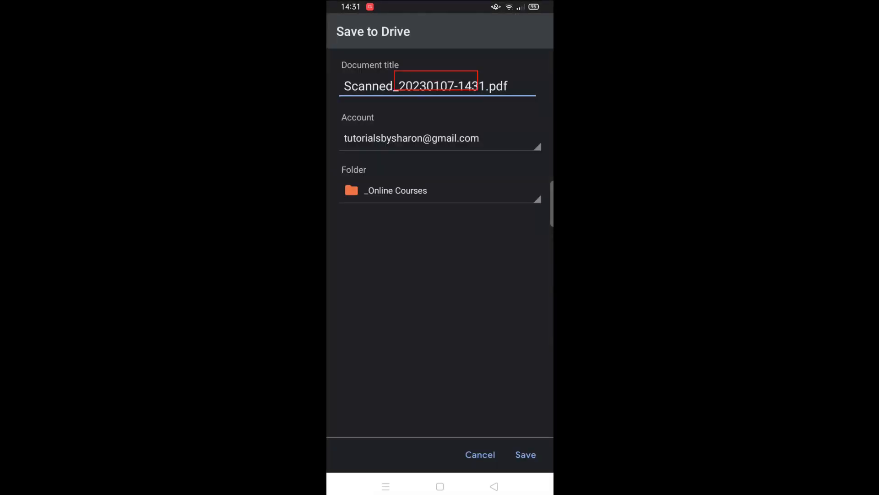
# - Set the scan's document title to Brownes_10.12.22.pdf
pyautogui.press('BackSpace')
pyautogui.press('BackSpace')
pyautogui.press('BackSpace')
pyautogui.press('BackSpace')
pyautogui.press('BackSpace')
pyautogui.press('BackSpace')
pyautogui.press('BackSpace')
pyautogui.press('BackSpace')
pyautogui.press('BackSpace')
pyautogui.press('BackSpace')
pyautogui.press('BackSpace')
pyautogui.press('BackSpace')
pyautogui.press('BackSpace')
pyautogui.press('BackSpace')
pyautogui.press('BackSpace')
pyautogui.press('BackSpace')
pyautogui.press('BackSpace')
pyautogui.press('BackSpace')
pyautogui.press('BackSpace')
pyautogui.press('BackSpace')
pyautogui.write('Brownes_1')
pyautogui.write('0.12.22')
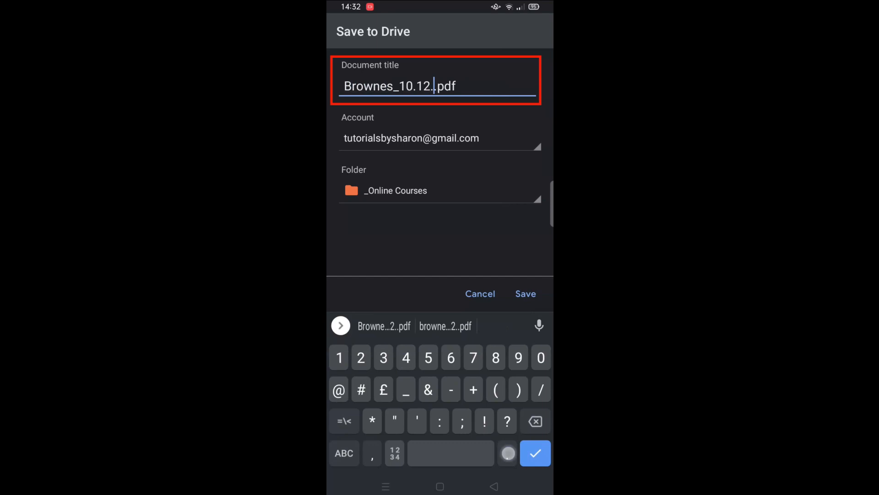
# - Choose the 1. Jan folder inside Expenses as the destination and save the scanned receipt to Drive
pyautogui.click(471, 183)
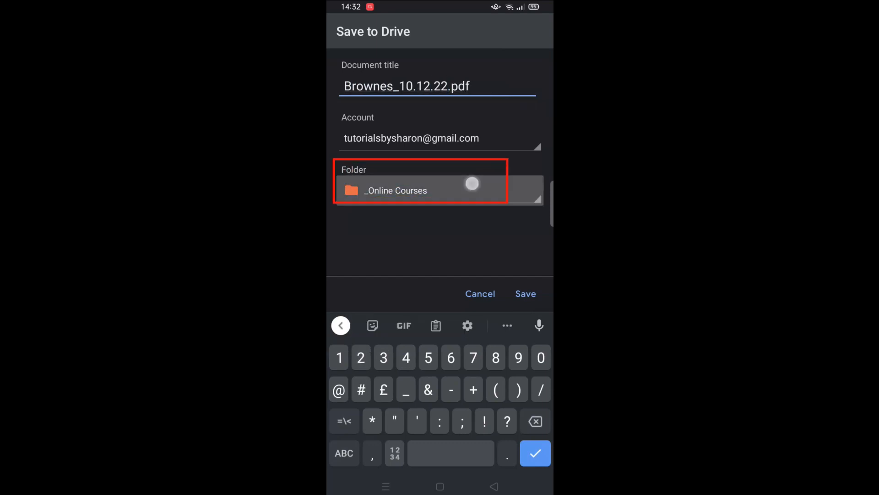
pyautogui.click(344, 31)
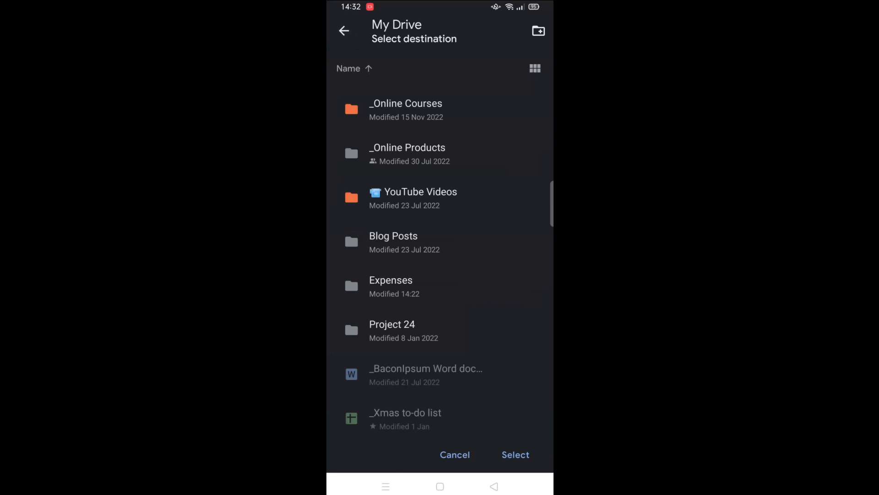
pyautogui.click(415, 288)
pyautogui.click(414, 109)
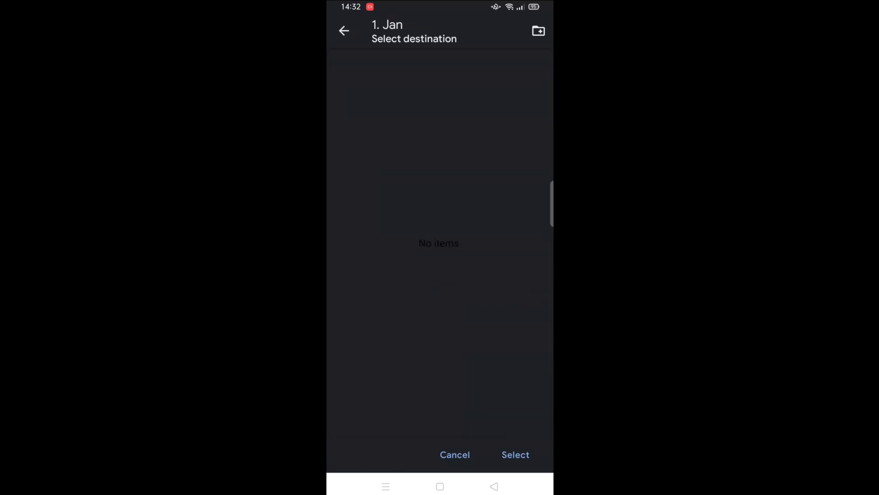
pyautogui.click(516, 455)
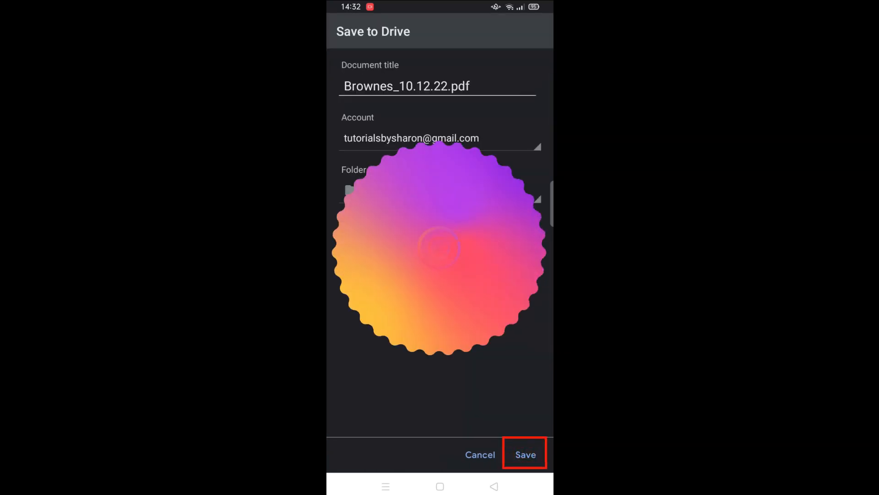
pyautogui.click(525, 455)
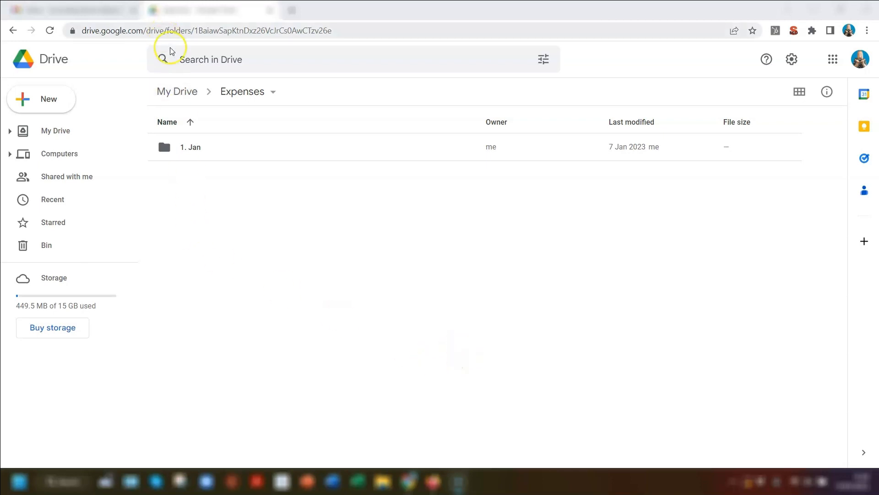
# - In Google Drive on the web, open the Expenses folder and create monthly subfolders from 2. Feb to 12. Dec
pyautogui.click(181, 93)
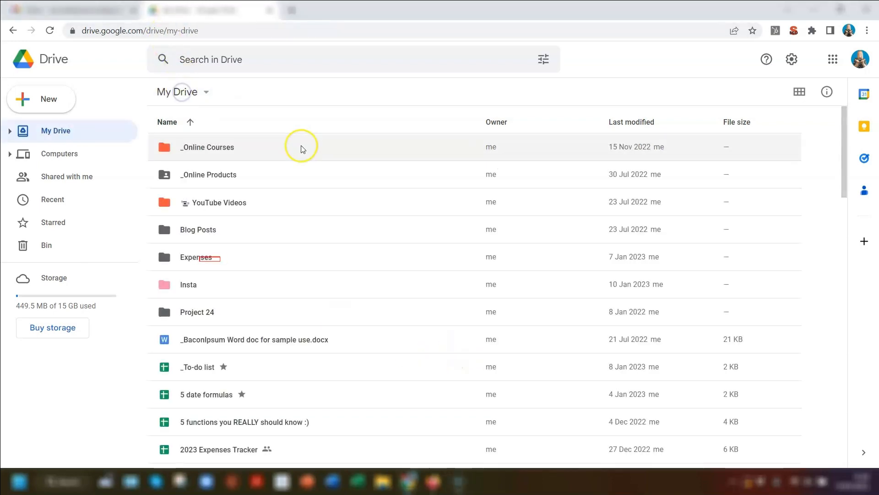
pyautogui.doubleClick(223, 261)
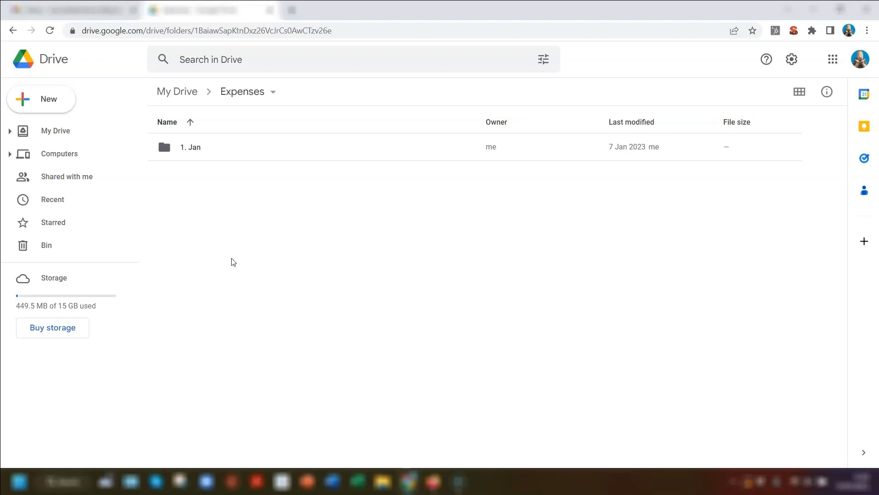
pyautogui.click(234, 262)
pyautogui.hotkey('shift', 'f')
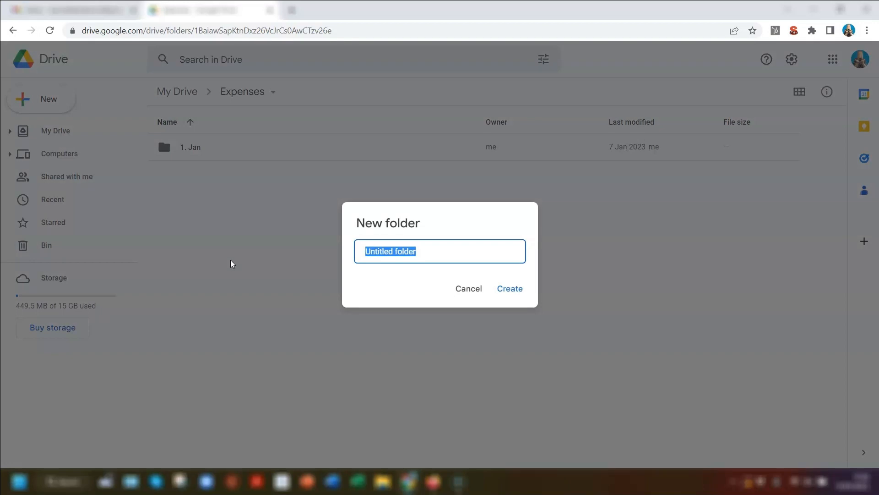
pyautogui.write('12. Dec')
pyautogui.press('Return')
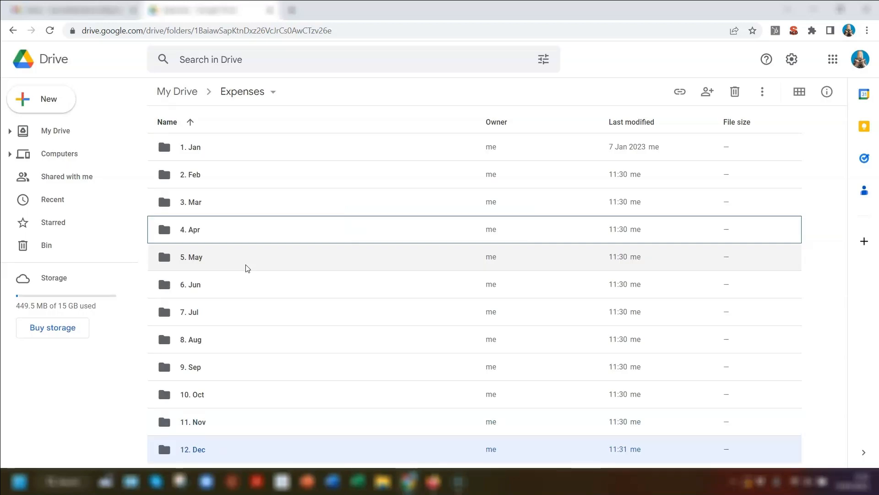
# - Colour the 1. Jan folder red and give each folder from 2. Feb to 12. Dec its own distinct colour
pyautogui.rightClick(208, 150)
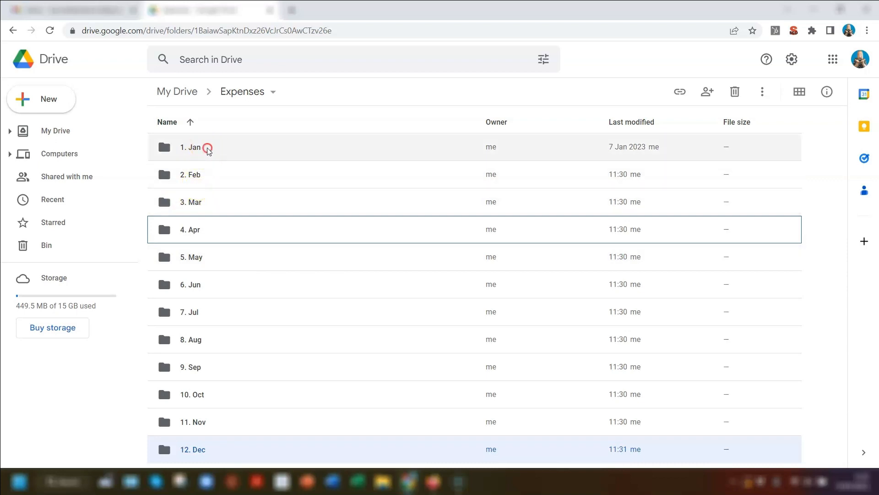
pyautogui.moveTo(284, 316)
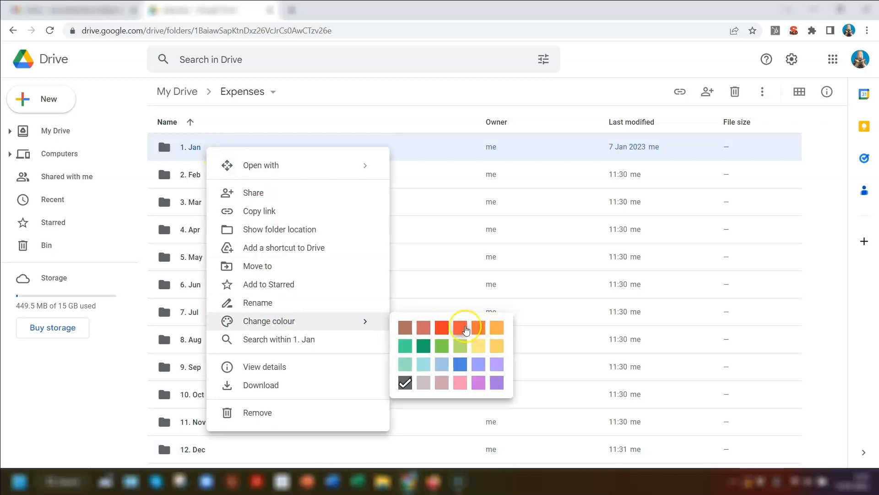
pyautogui.click(442, 327)
pyautogui.rightClick(228, 179)
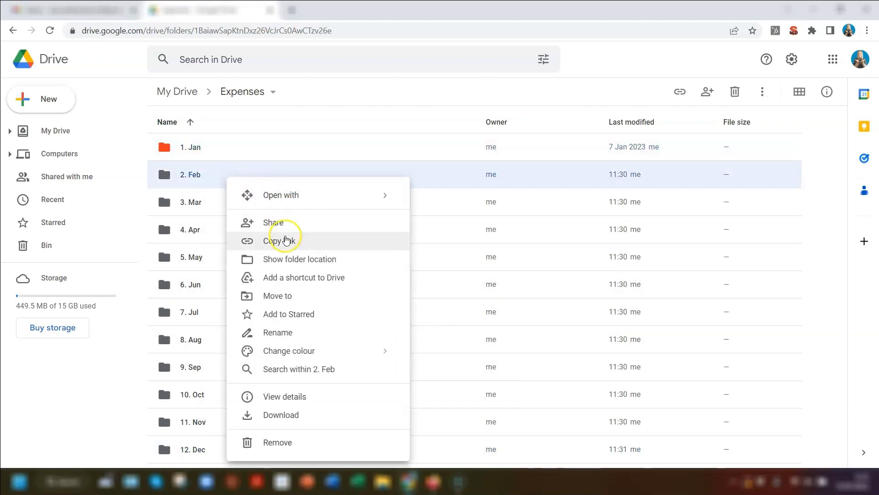
pyautogui.moveTo(290, 349)
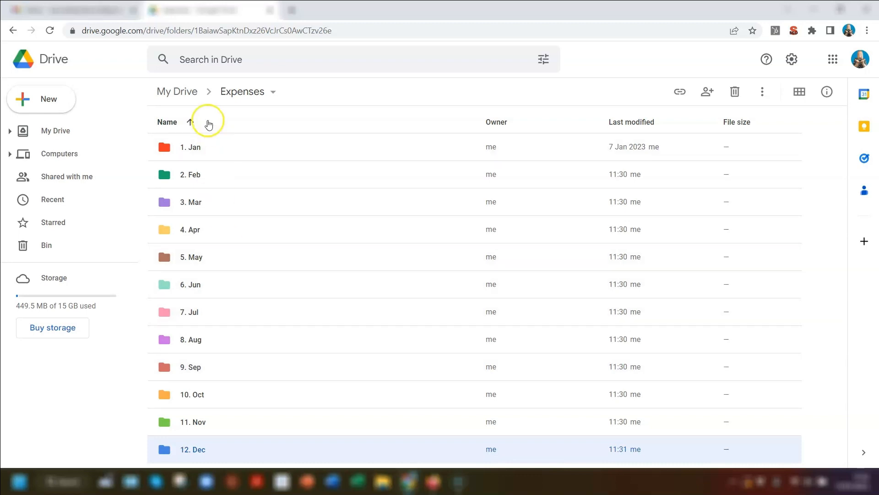
# - Return to My Drive and open the sharing options of the Expenses folder
pyautogui.click(182, 91)
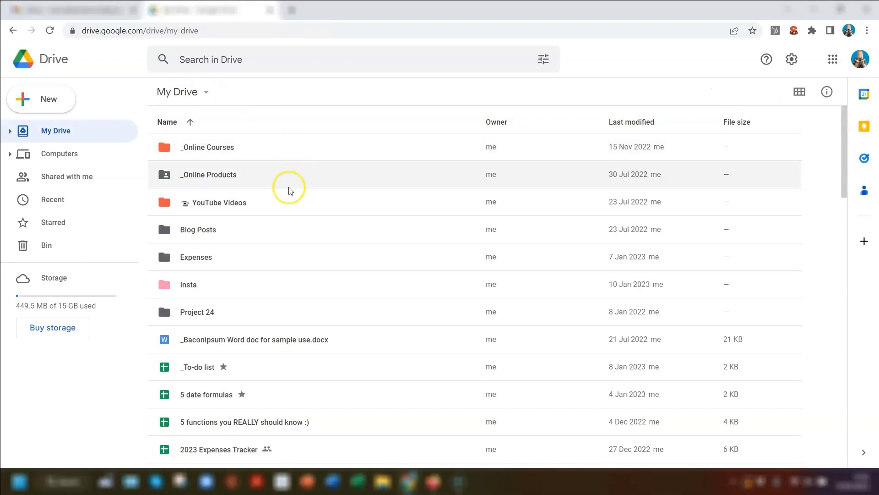
pyautogui.rightClick(229, 260)
pyautogui.click(285, 224)
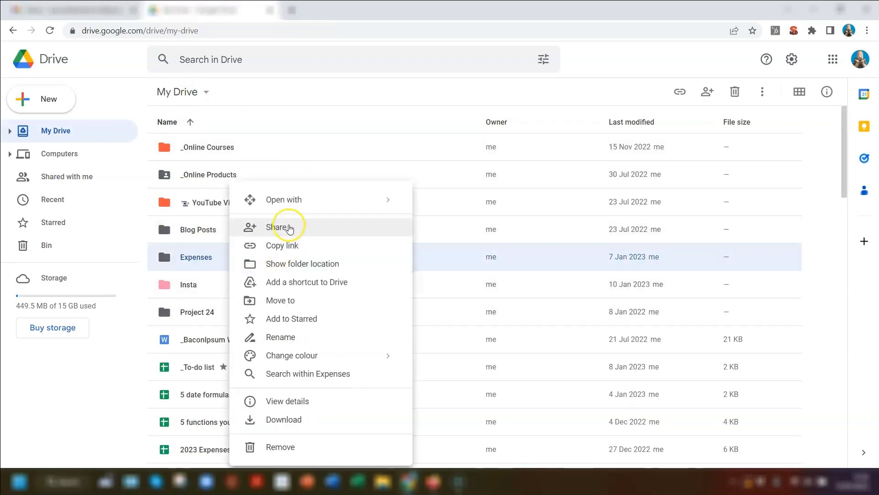
pyautogui.click(314, 197)
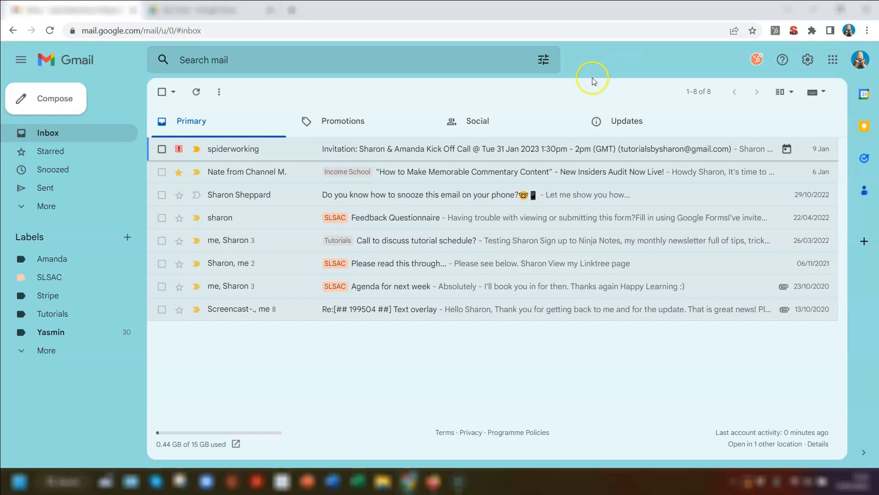
# - Switch to Gmail, create a label named Expenses ST and move the Feedback Questionnaire conversation to it
pyautogui.click(130, 236)
pyautogui.write('Expen')
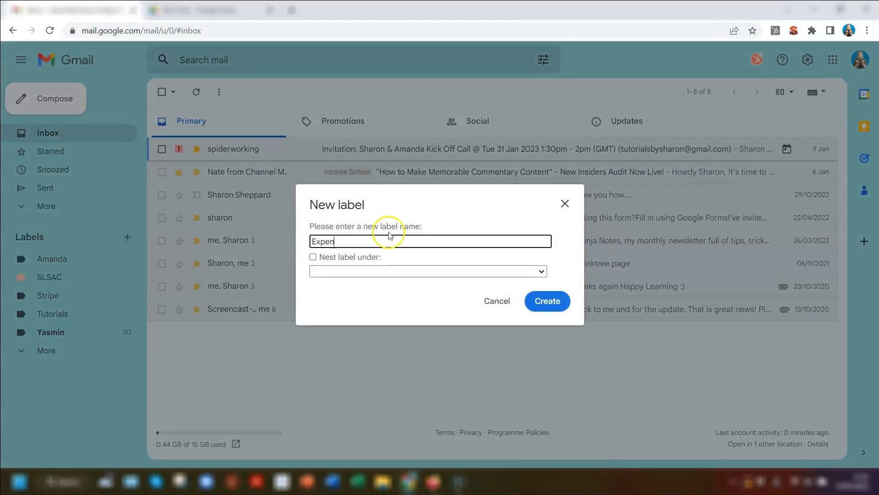
pyautogui.write('ses ST')
pyautogui.click(544, 301)
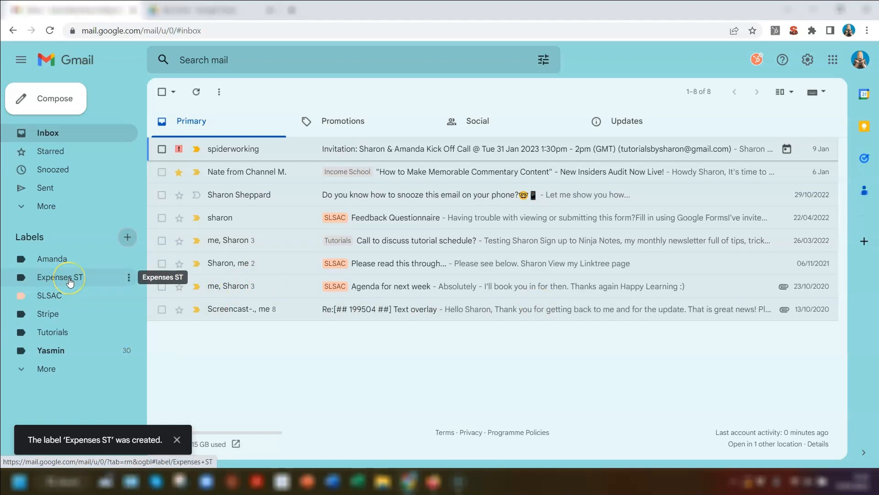
pyautogui.moveTo(70, 282); pyautogui.dragTo(66, 284)
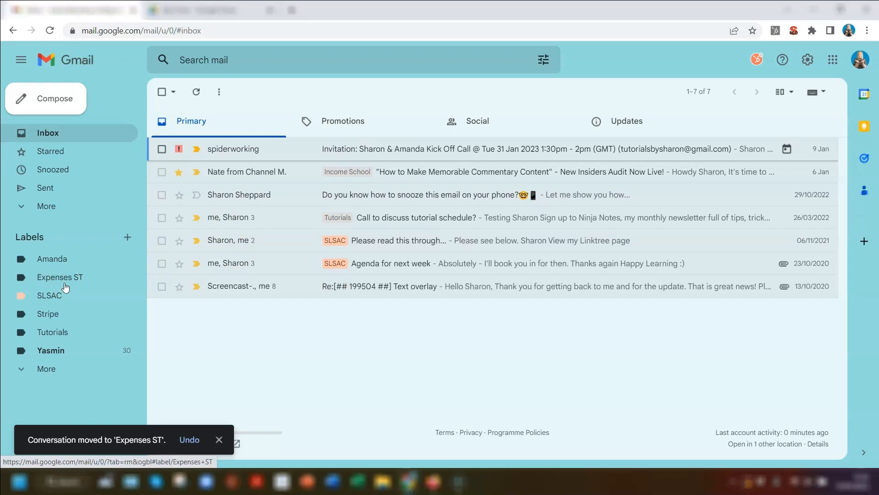
# - Select the three inbox conversations about snoozing, the tutorial schedule and "Please read this through...", and view the labels available for moving them
pyautogui.click(162, 218)
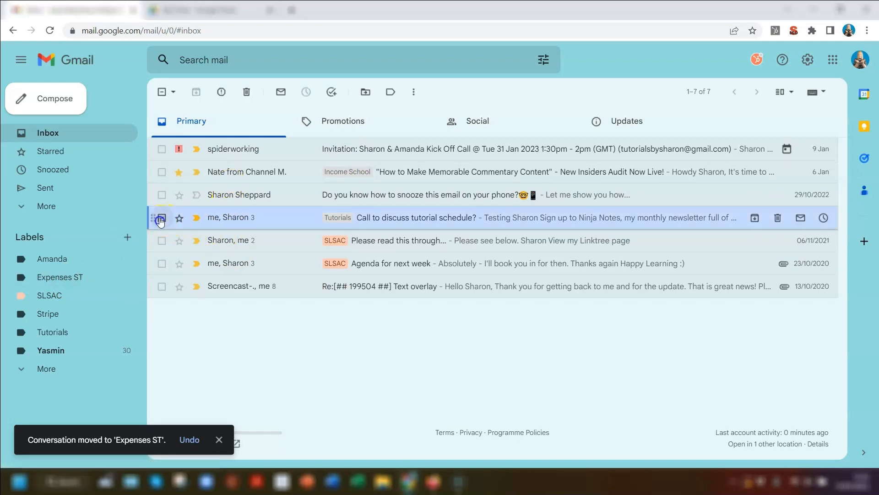
pyautogui.click(162, 195)
pyautogui.click(162, 241)
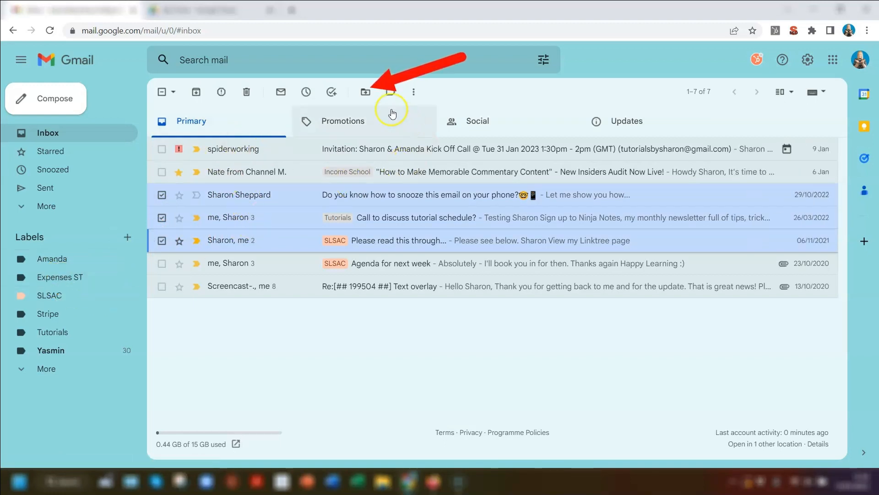
pyautogui.click(365, 93)
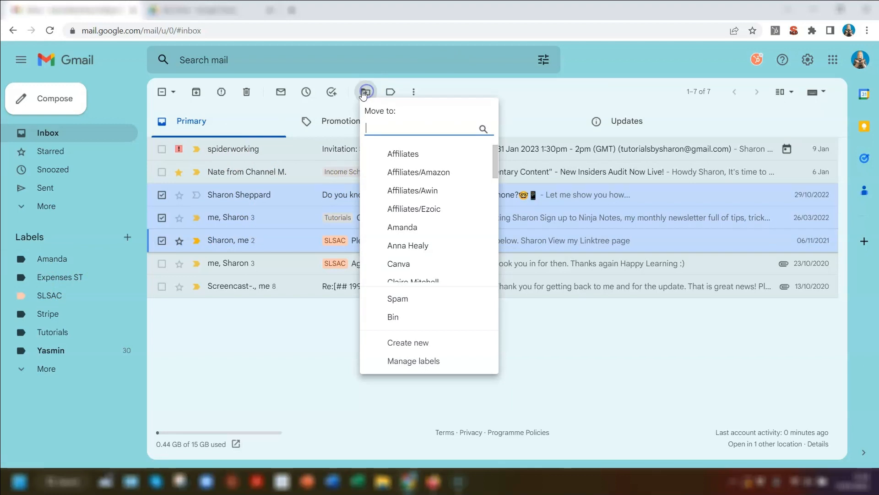
pyautogui.click(450, 91)
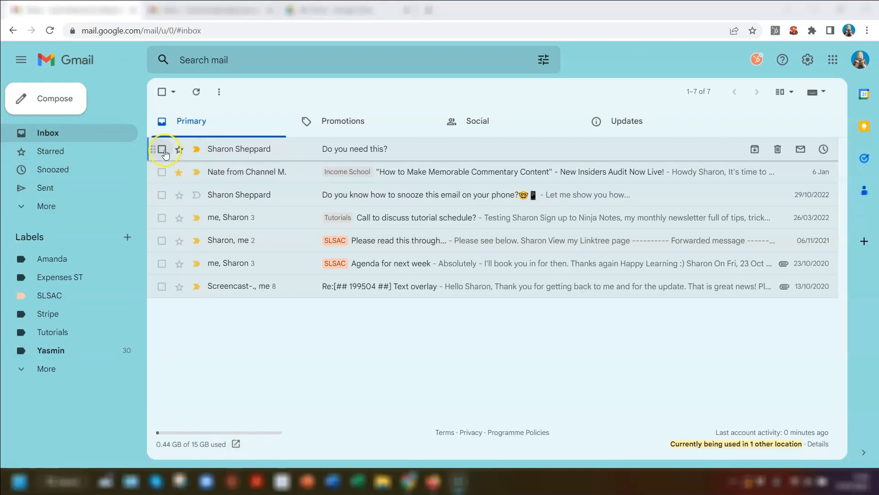
# - Start a filter for messages like the "Do you need this?" email, matching its sender's address, and continue to the filter actions
pyautogui.click(161, 149)
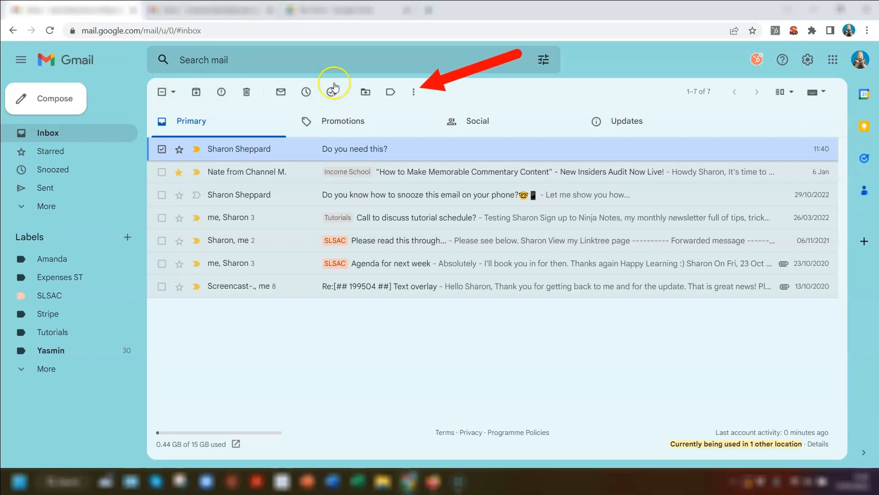
pyautogui.click(415, 93)
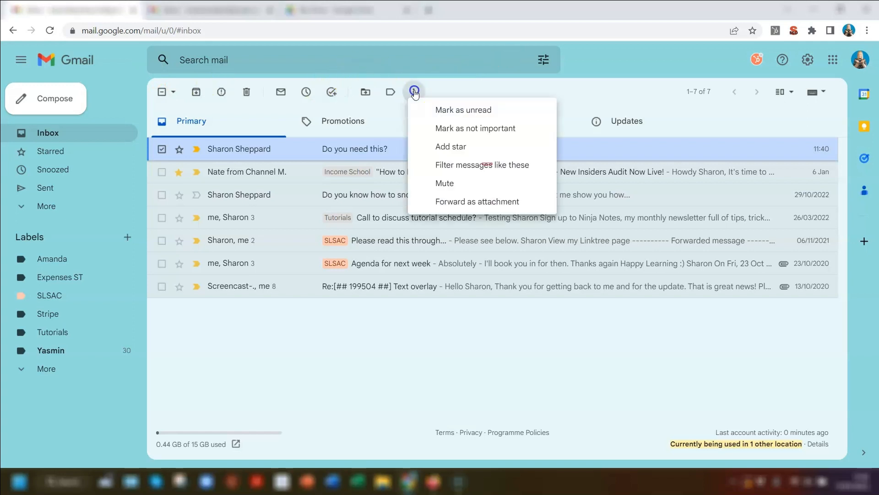
pyautogui.click(466, 165)
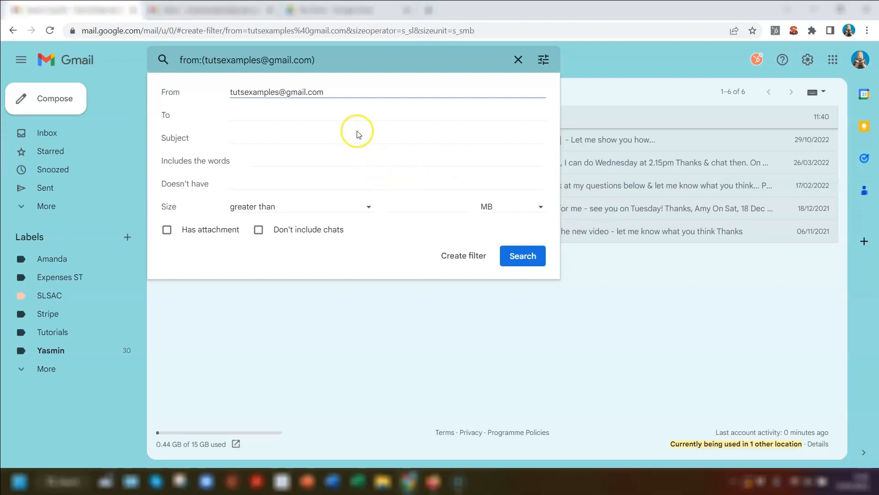
pyautogui.moveTo(322, 92); pyautogui.dragTo(223, 96)
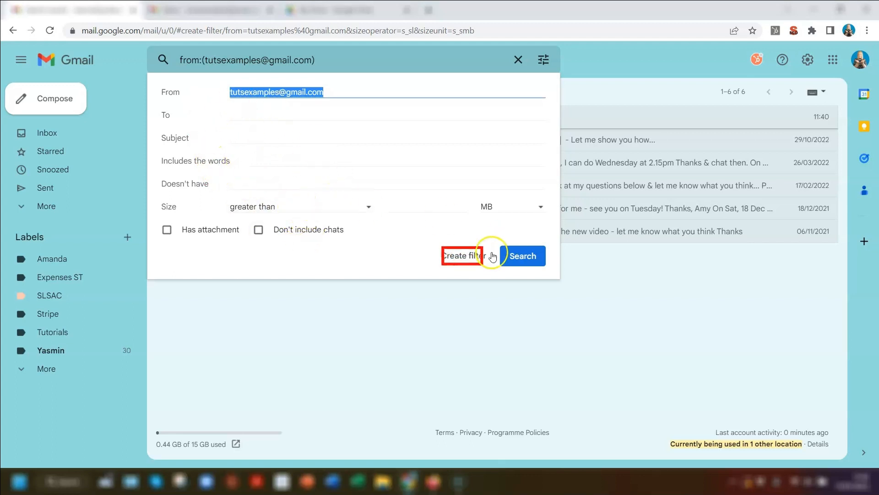
pyautogui.click(463, 258)
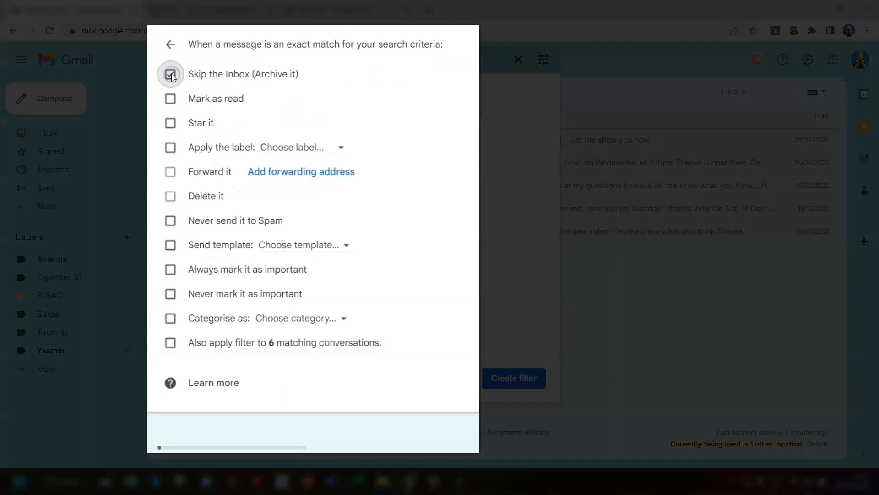
# - Create the filter so that matching mail skips the inbox and gets the Expenses ST label, including existing matching conversations
pyautogui.click(170, 73)
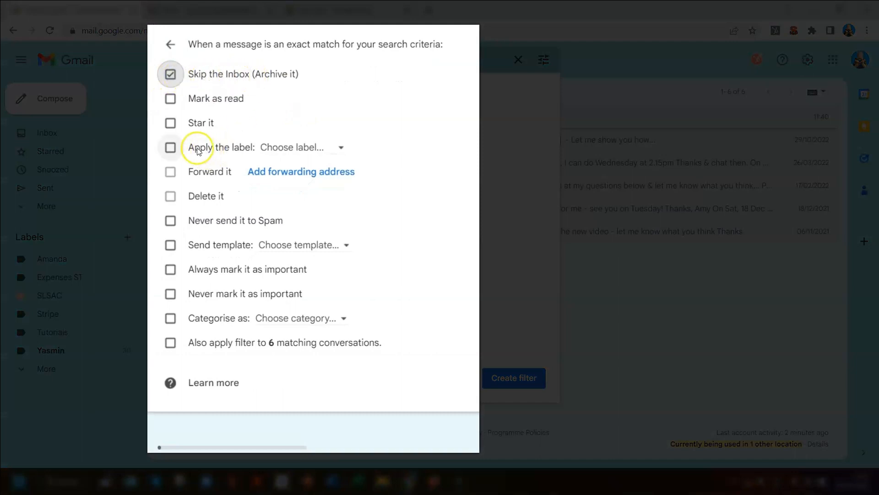
pyautogui.click(170, 148)
pyautogui.click(314, 147)
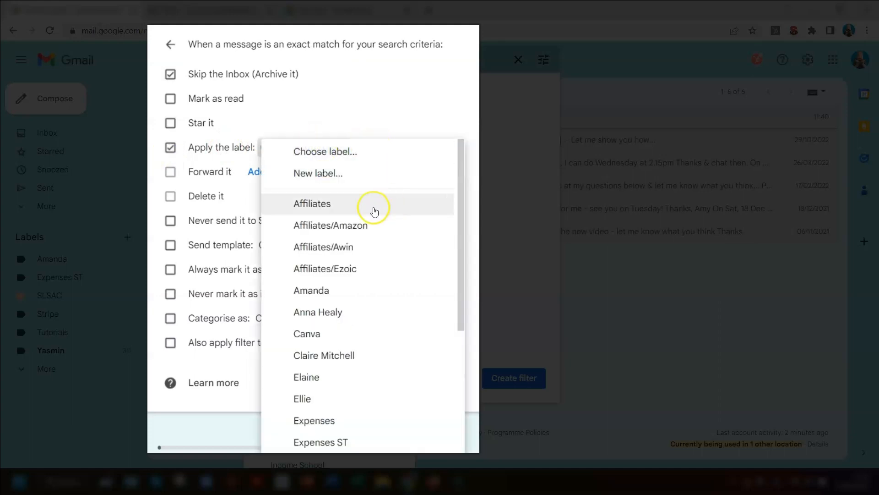
pyautogui.click(330, 440)
pyautogui.click(170, 342)
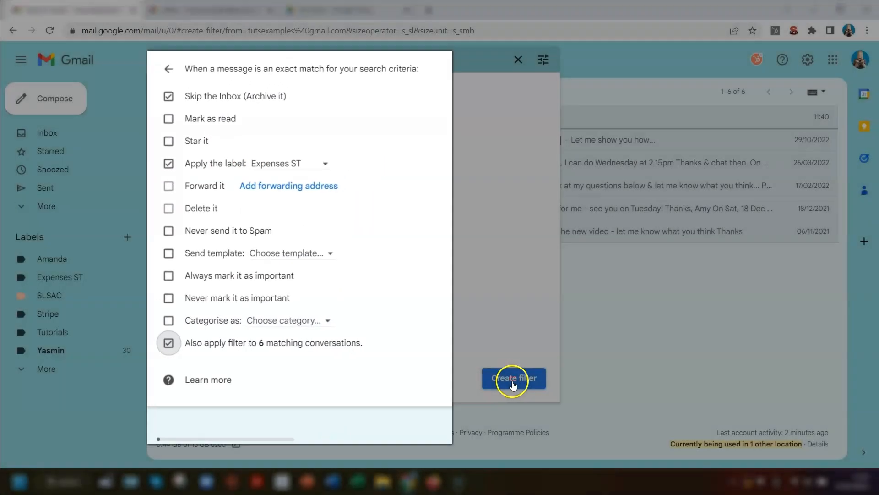
pyautogui.click(514, 378)
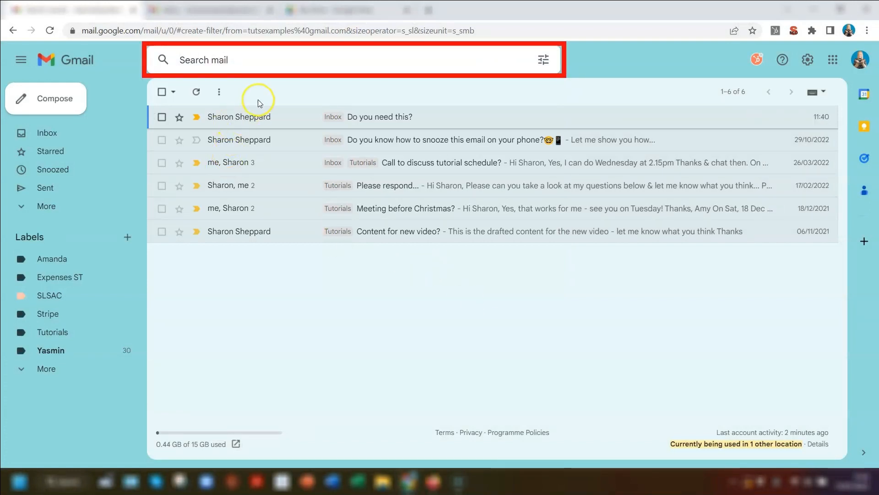
# - Examine the mail search criteria form and the list of filters in the settings, including the new-filter option, and return to the inbox
pyautogui.click(545, 59)
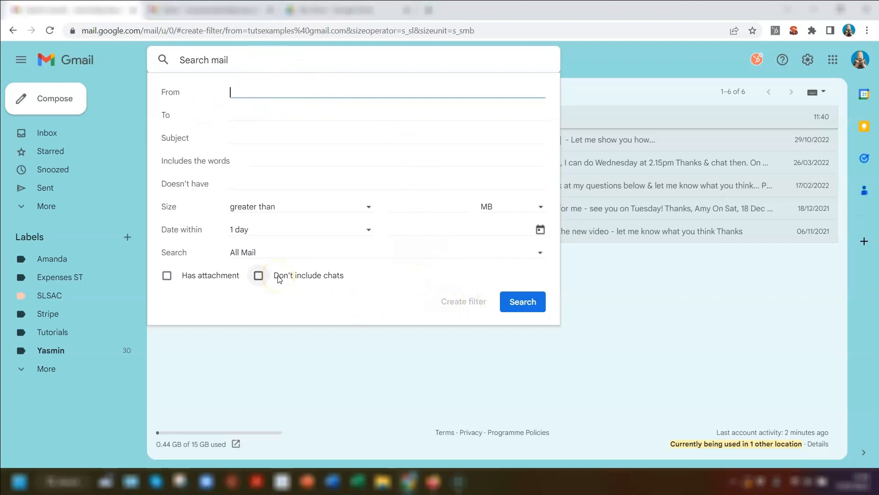
pyautogui.click(595, 71)
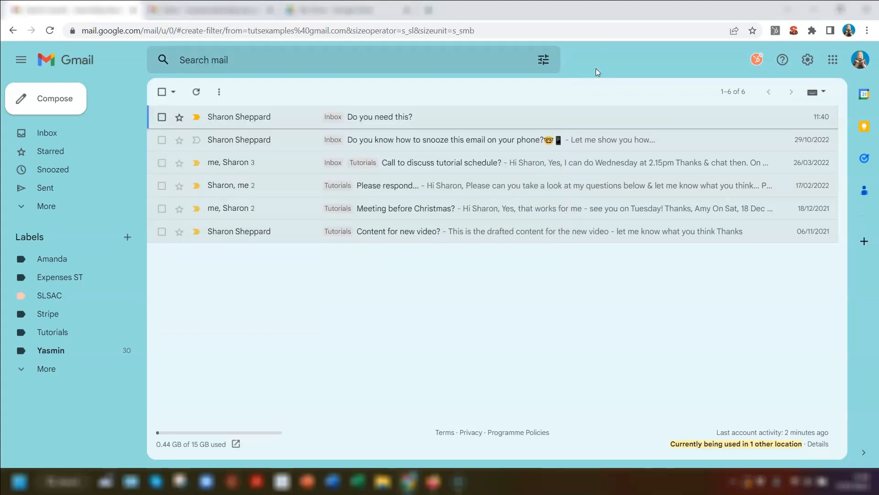
pyautogui.click(808, 59)
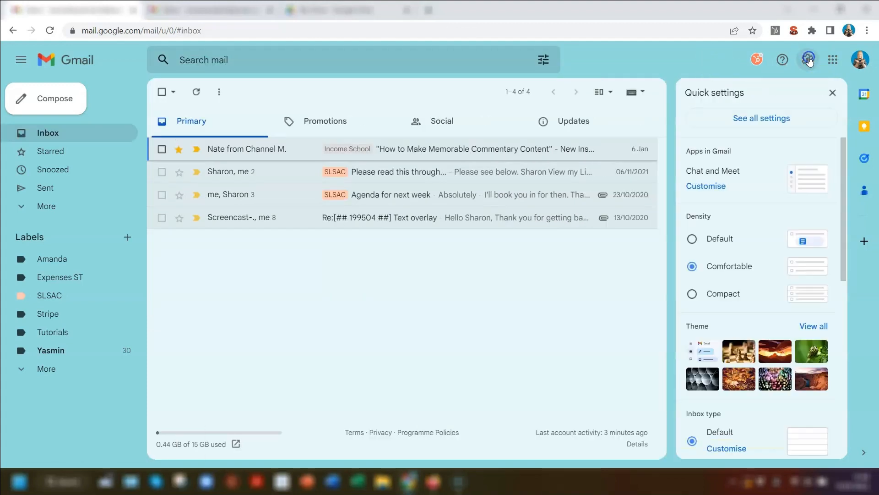
pyautogui.click(762, 118)
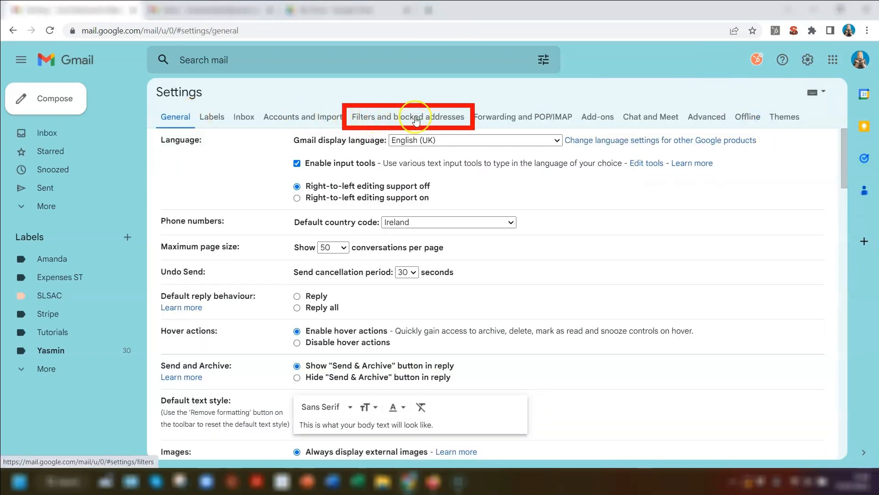
pyautogui.click(394, 117)
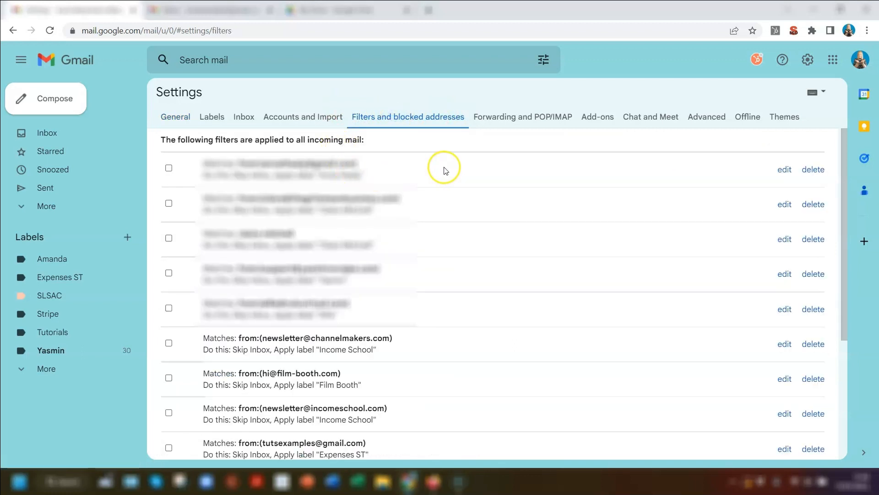
pyautogui.scroll(-1, 442, 172)
pyautogui.scroll(-3, 442, 172)
pyautogui.scroll(-1, 443, 173)
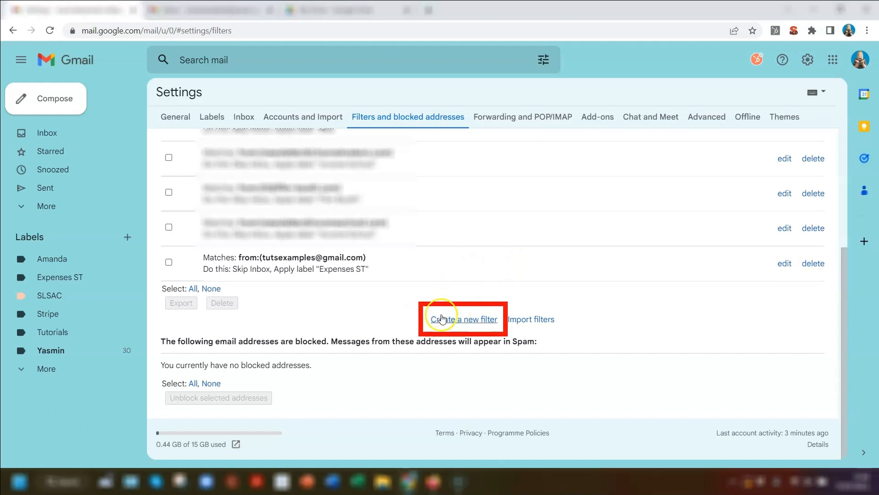
pyautogui.click(458, 319)
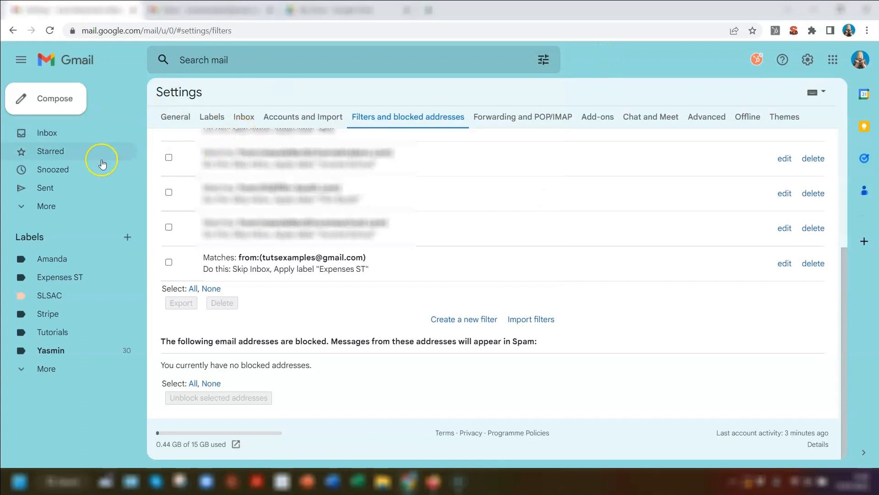
pyautogui.click(58, 133)
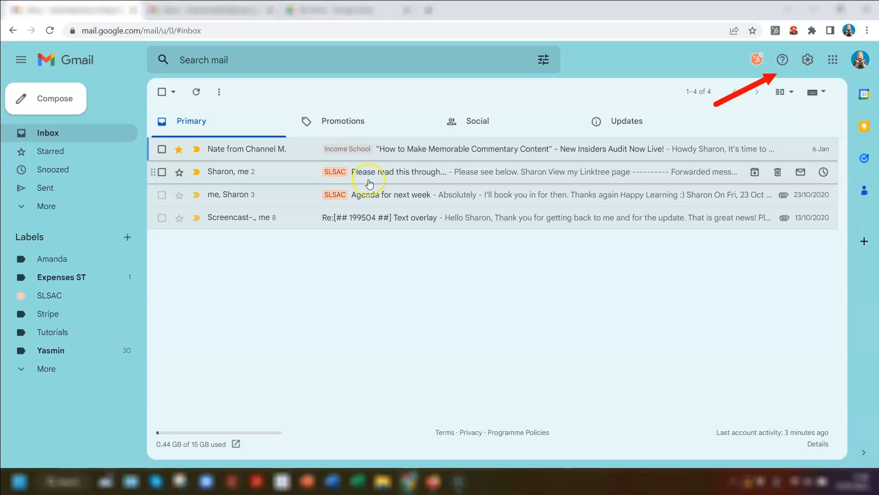
# - Open the advanced mail settings and check the Auto-advance option
pyautogui.click(808, 60)
pyautogui.click(773, 117)
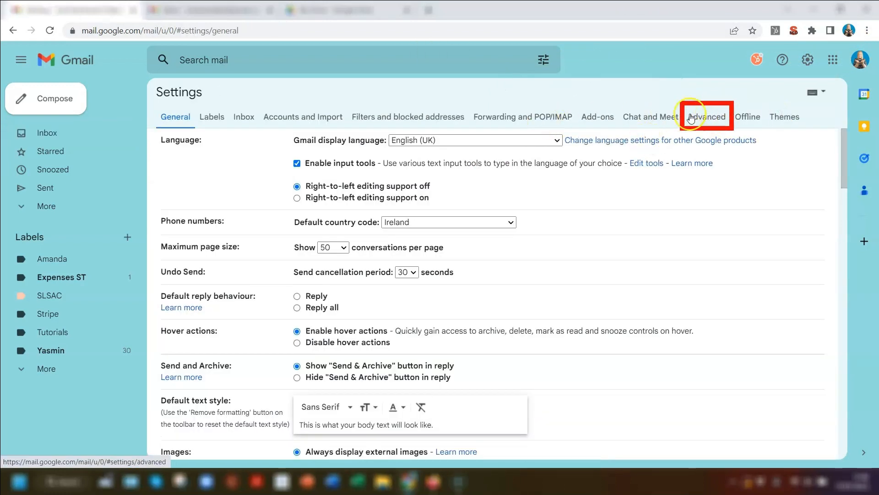
pyautogui.click(716, 120)
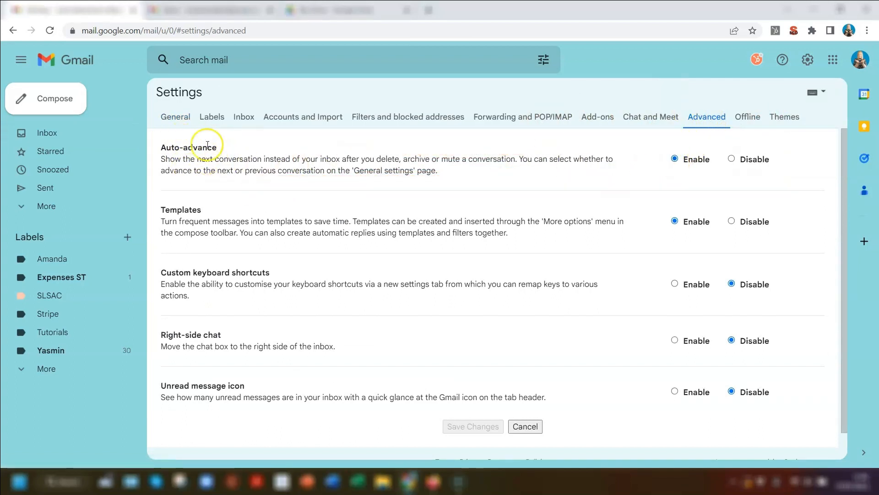
# - Set Auto-advance in the general settings to "Go to the next (newer) conversation" and save the changes
pyautogui.click(179, 117)
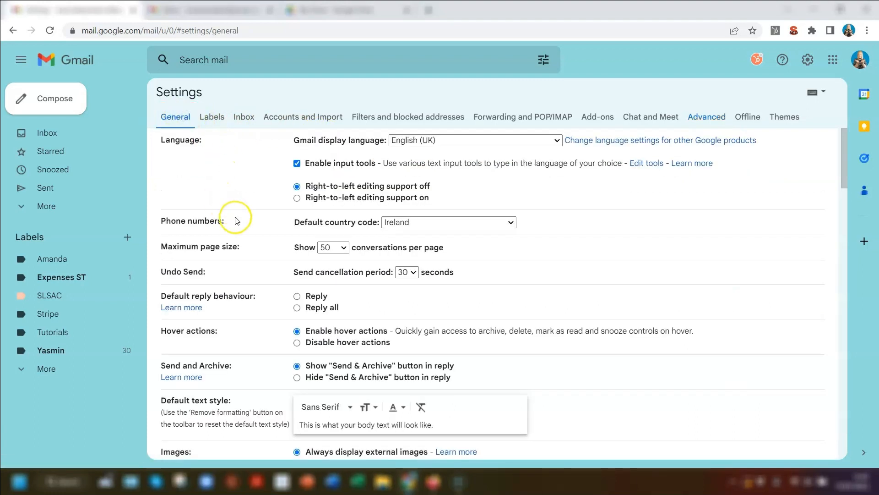
pyautogui.scroll(-9, 232, 233)
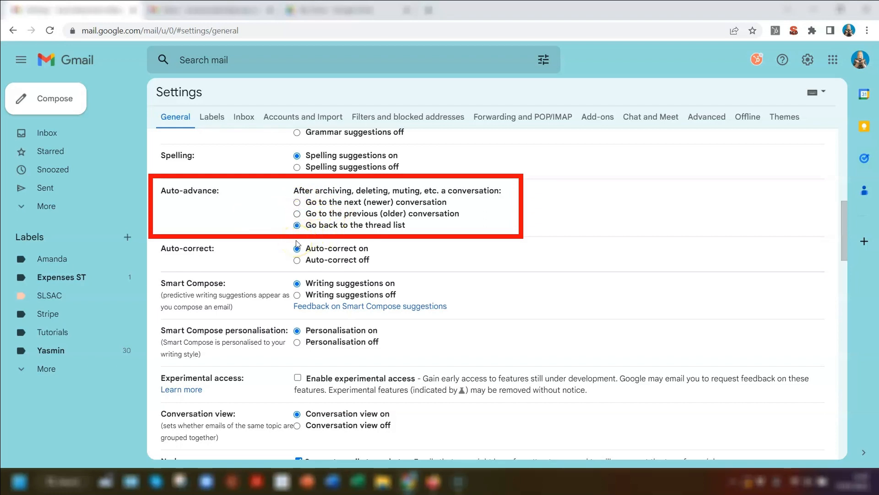
pyautogui.click(298, 203)
pyautogui.scroll(-20, 412, 219)
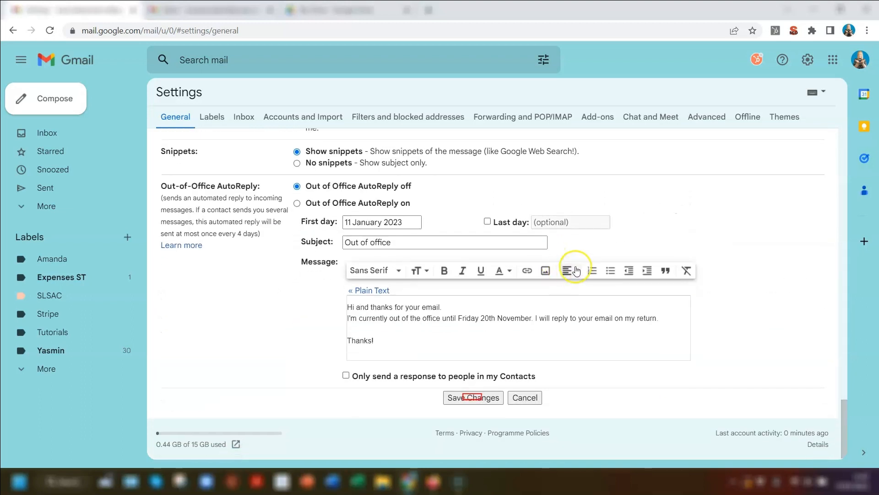
pyautogui.click(473, 398)
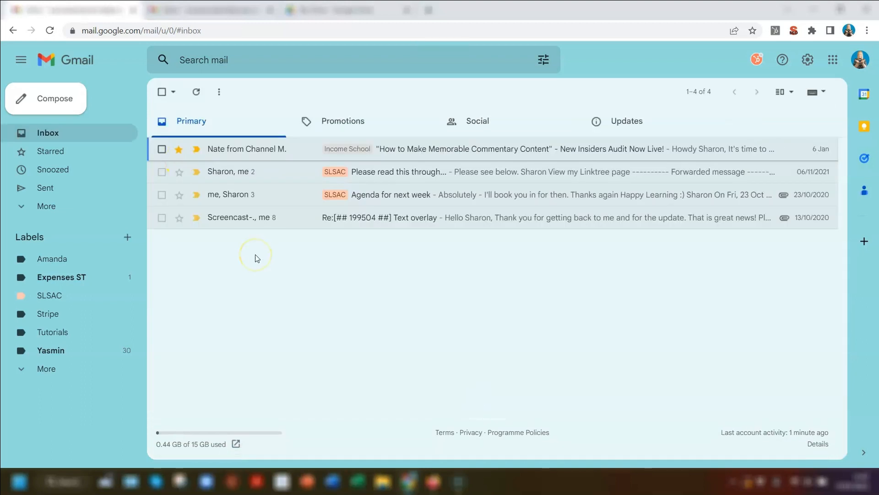
# - Open the "Agenda for next week" conversation and archive it
pyautogui.click(262, 197)
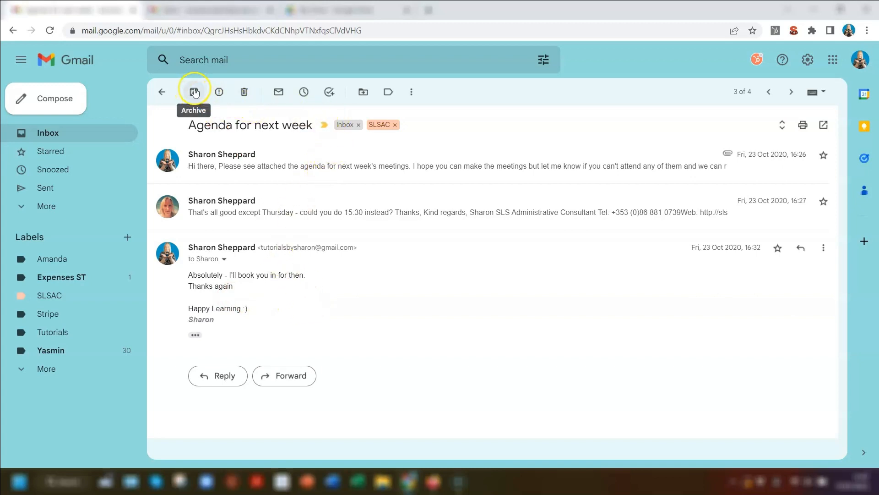
pyautogui.press('e')
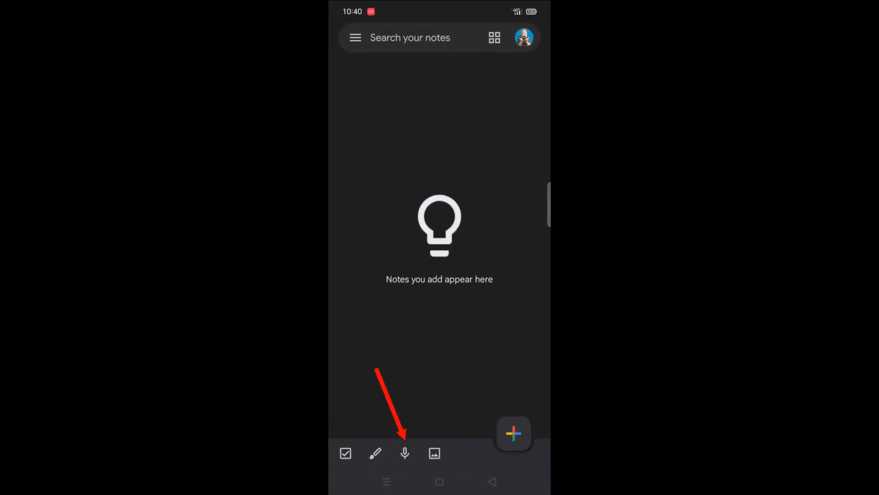
# - Switch to Google Keep on the phone, dictate a voice note, and create a checklist titled "Voice to text" with dictated recordings
pyautogui.click(405, 453)
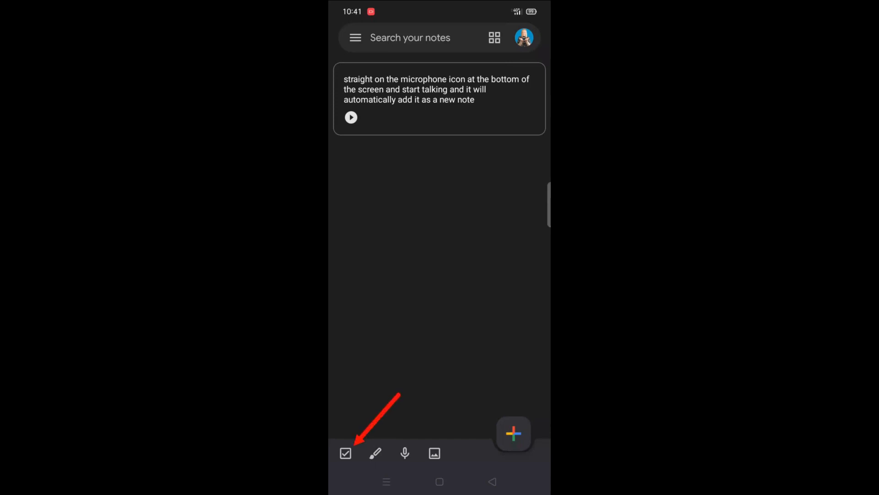
pyautogui.click(346, 453)
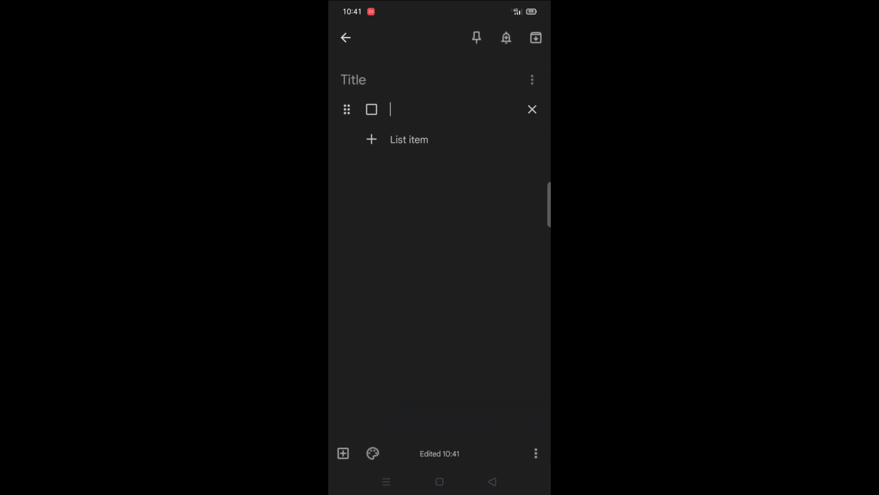
pyautogui.click(363, 78)
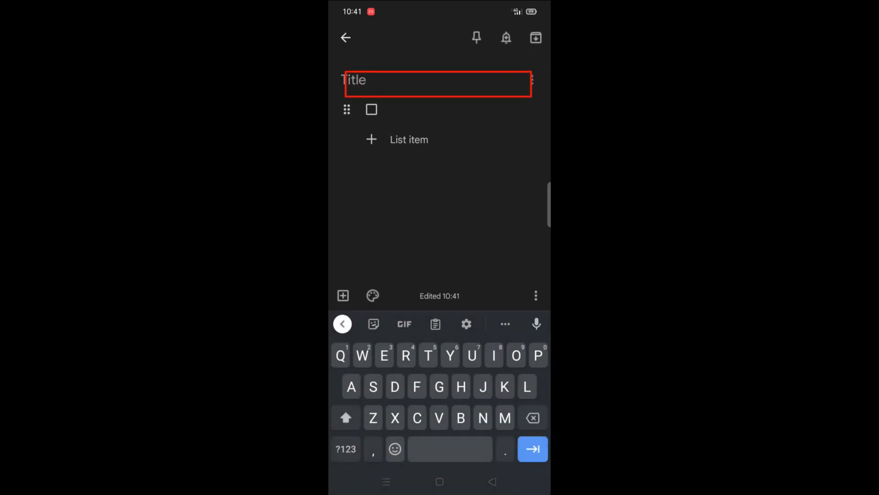
pyautogui.write('Voice to')
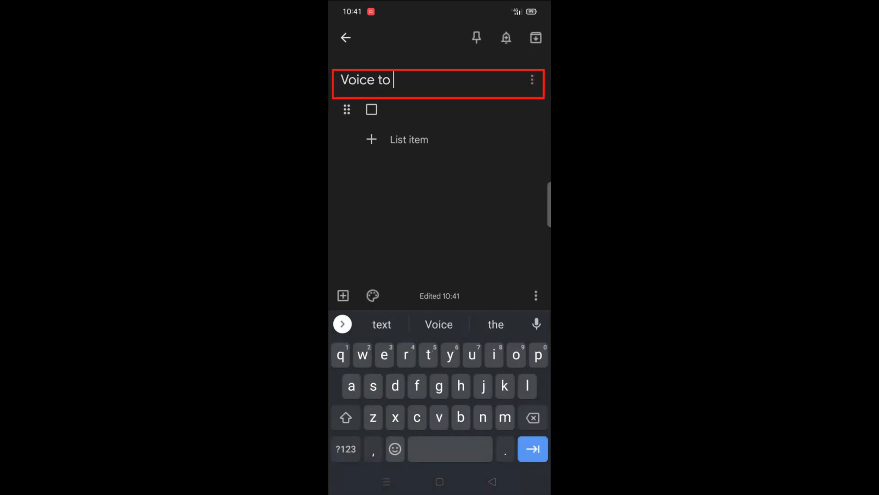
pyautogui.click(382, 325)
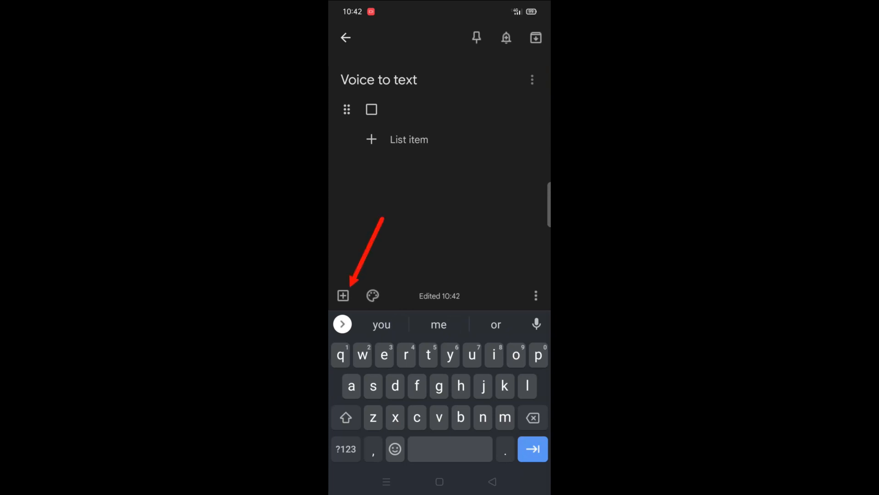
pyautogui.click(343, 295)
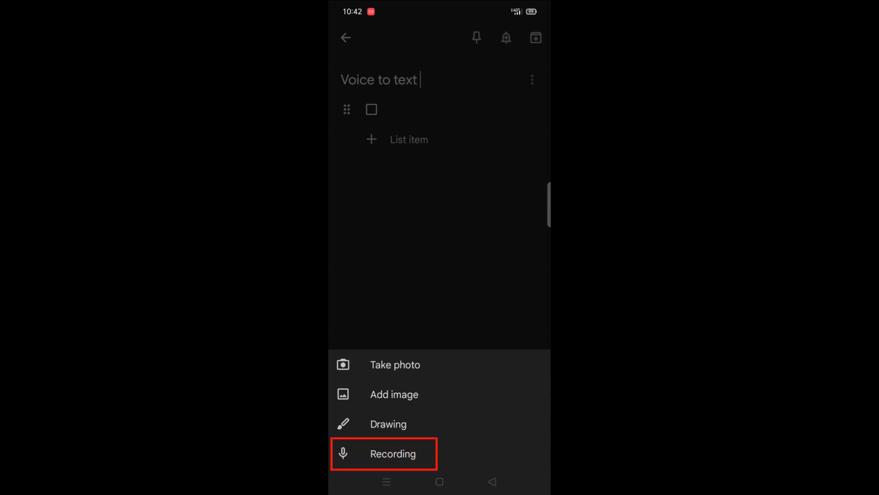
pyautogui.click(393, 453)
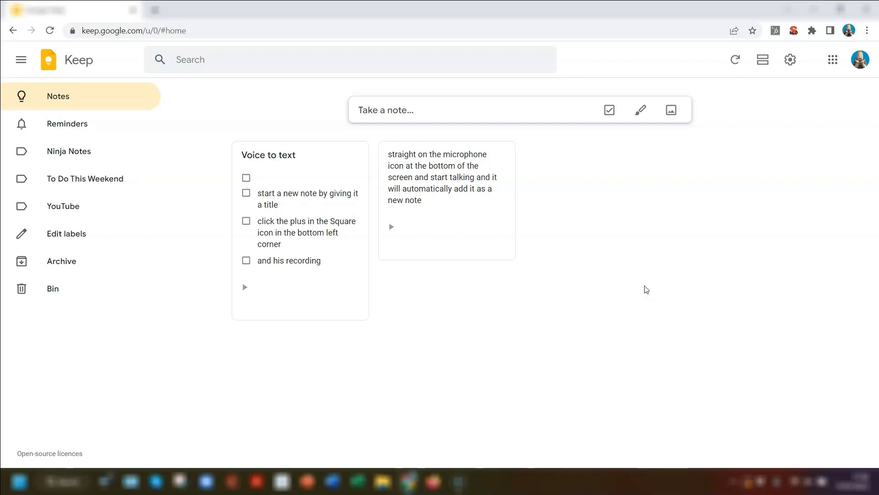
# - Open the "Voice to text" note in Google Keep on the computer and examine its audio recordings
pyautogui.click(336, 282)
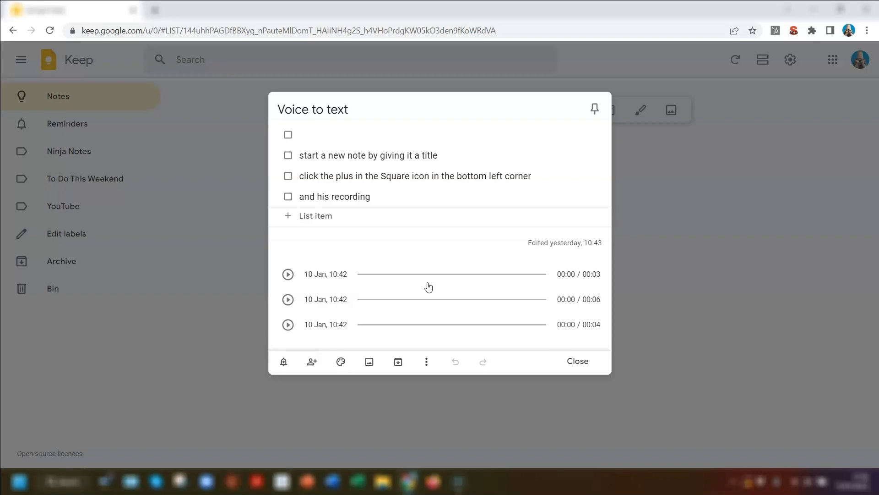
pyautogui.click(453, 274)
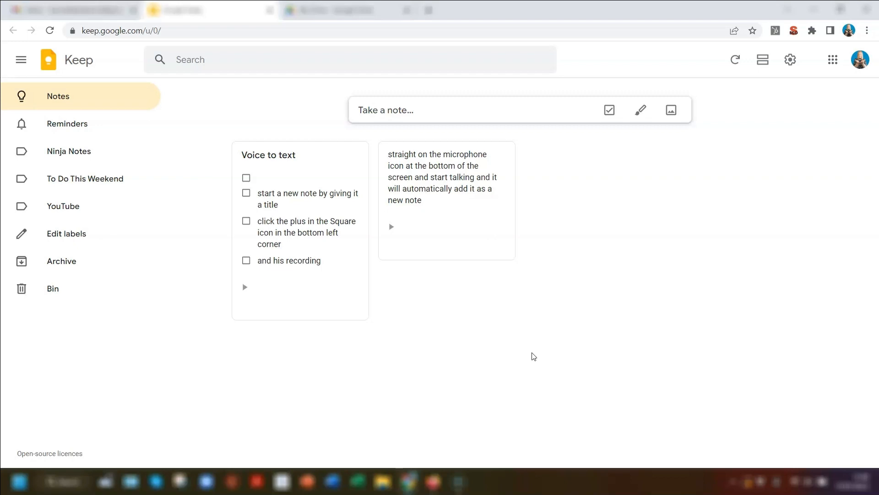
# - View the reminder choices for the note about the microphone icon, including the place-based one, and close them without setting a reminder
pyautogui.moveTo(413, 249)
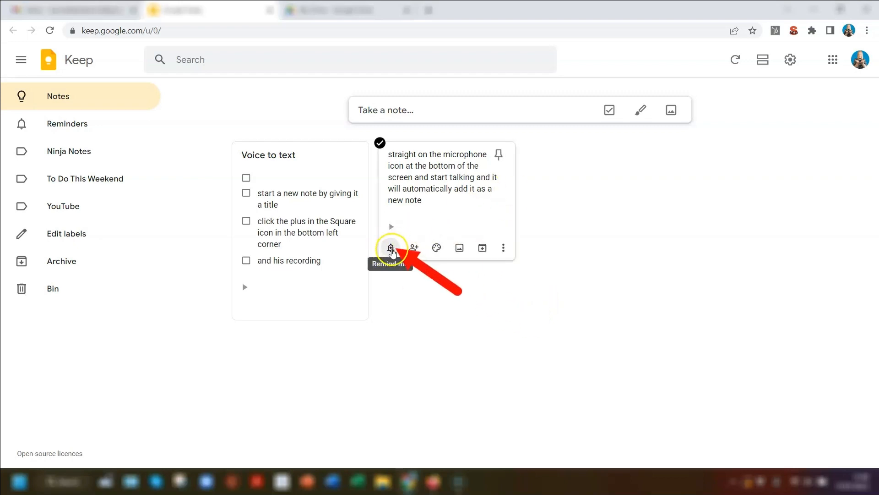
pyautogui.click(391, 248)
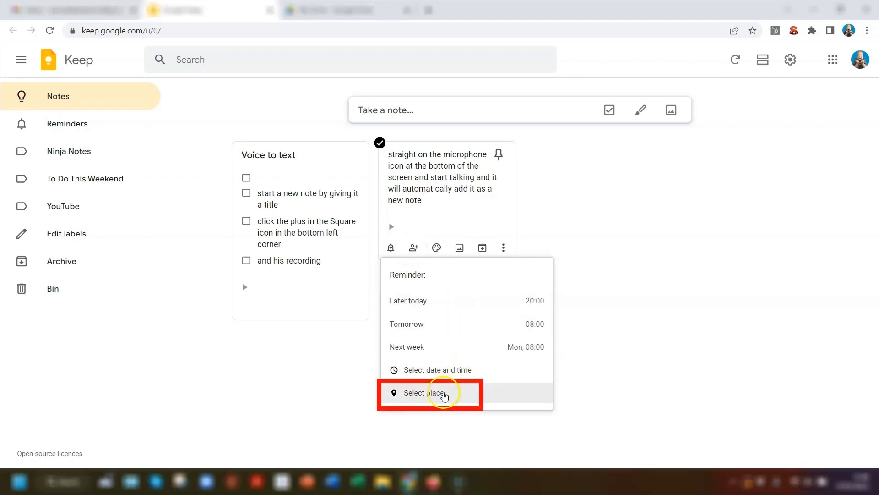
pyautogui.click(414, 394)
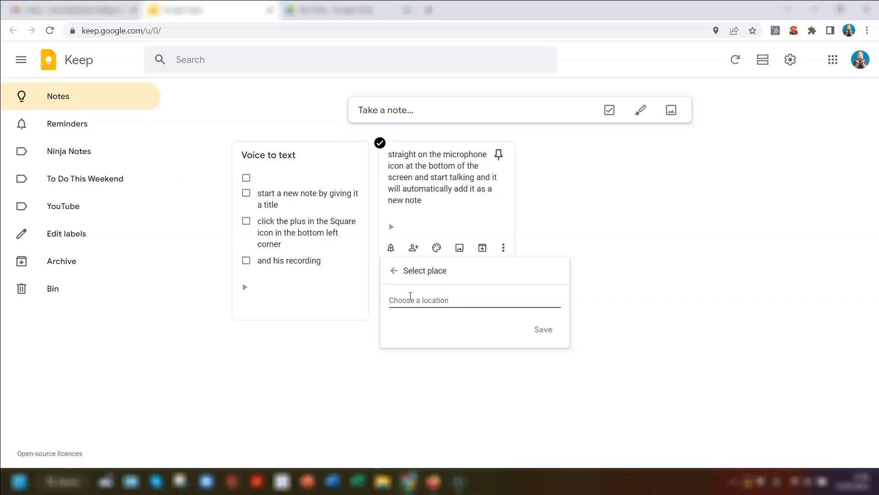
pyautogui.click(659, 265)
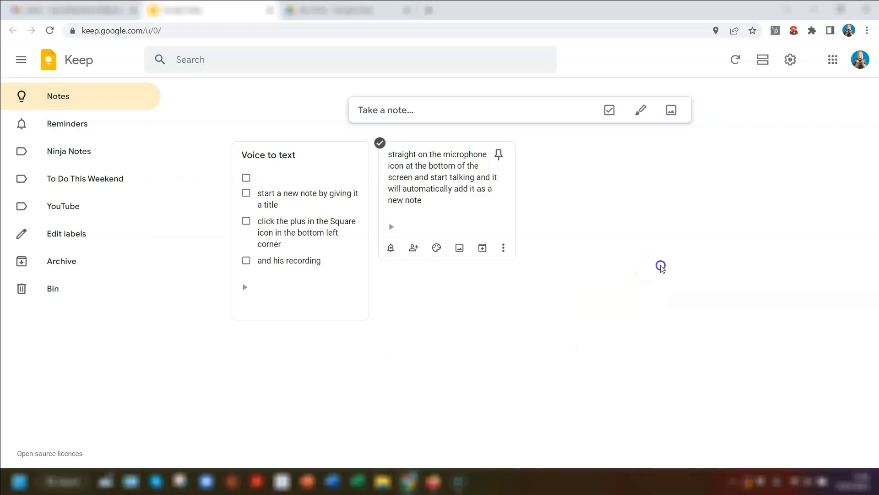
pyautogui.click(661, 270)
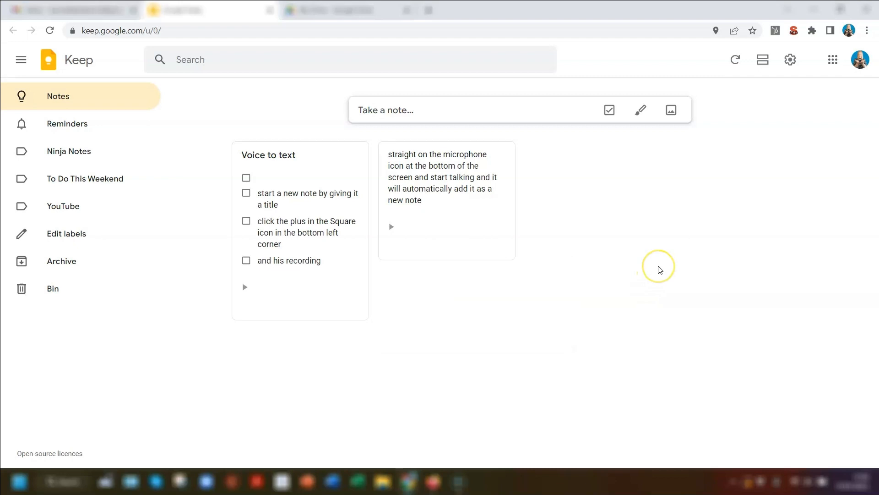